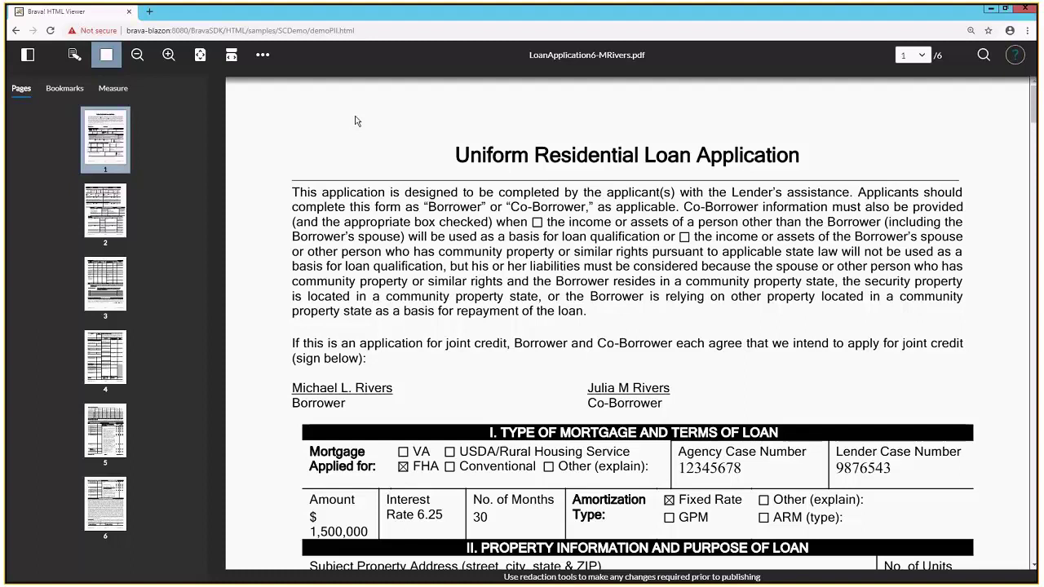
Go to page 2 and zoom in on the Section III borrower and co-borrower details.
left_click(114, 213)
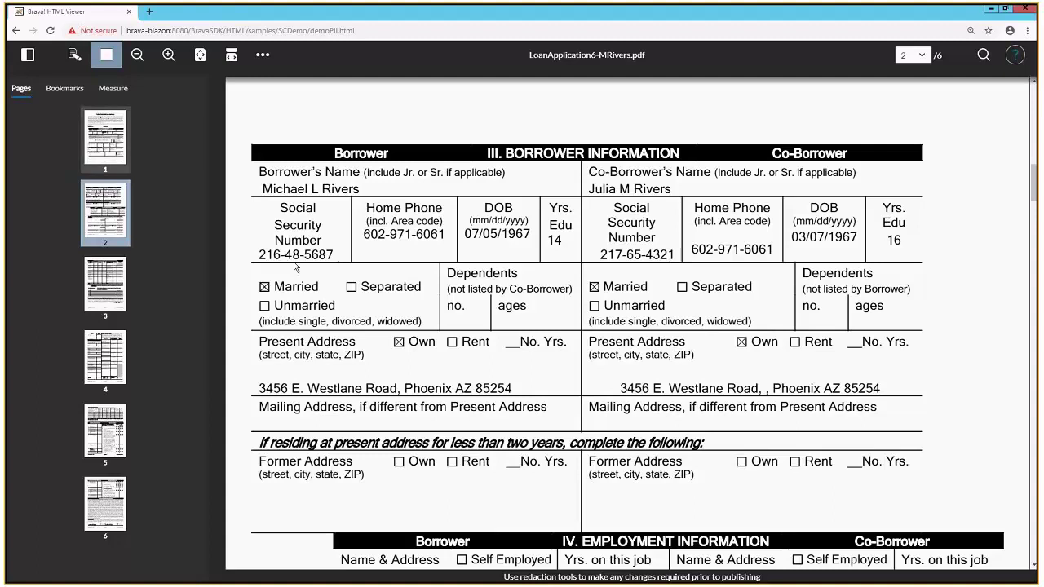
left_click(104, 56)
left_click_drag(243, 210, 752, 351)
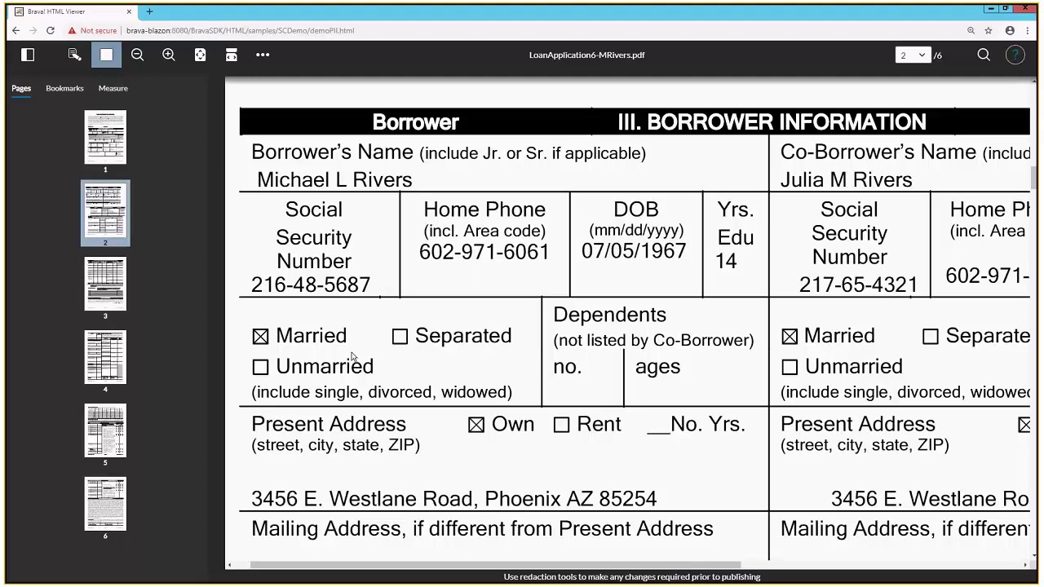
left_click(74, 55)
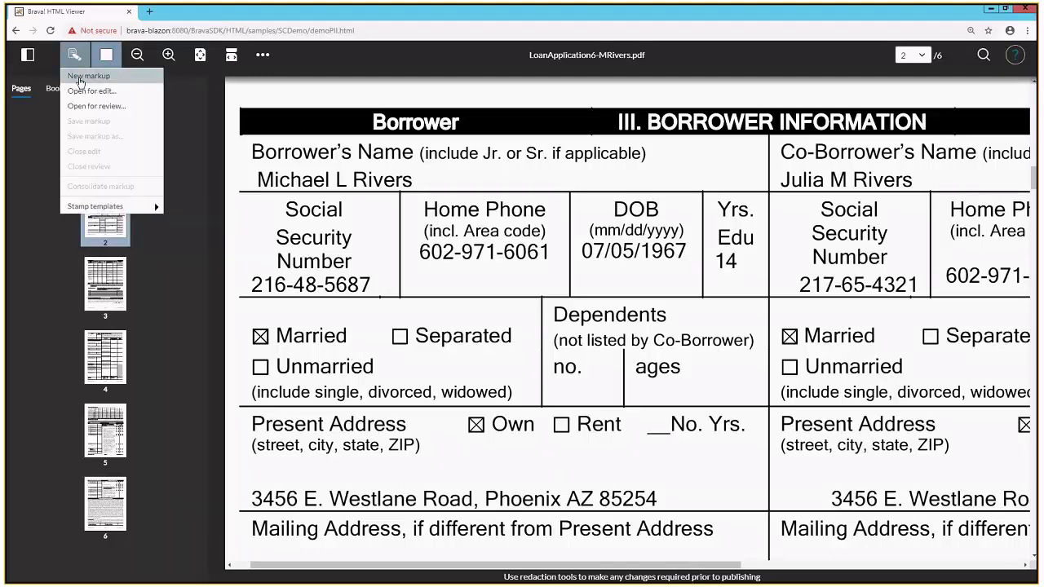
Create a new markup and switch the annotation type to Redactions.
left_click(80, 76)
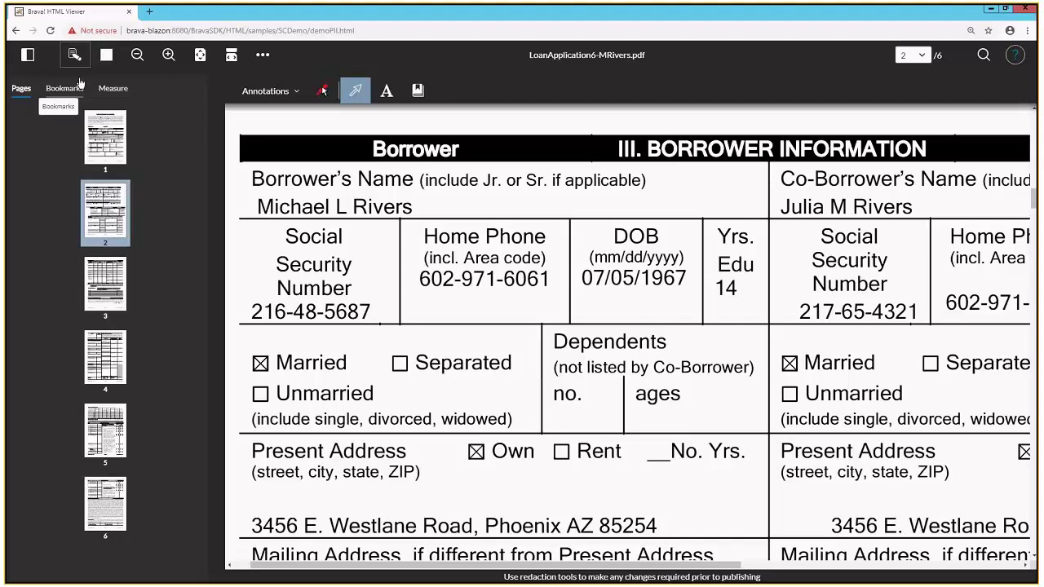
left_click(267, 90)
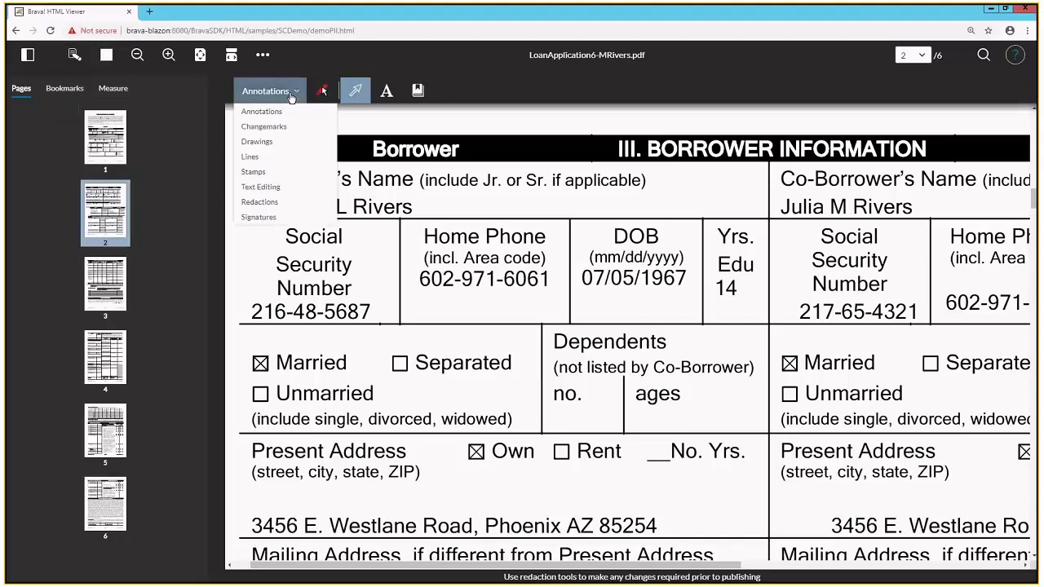
left_click(259, 201)
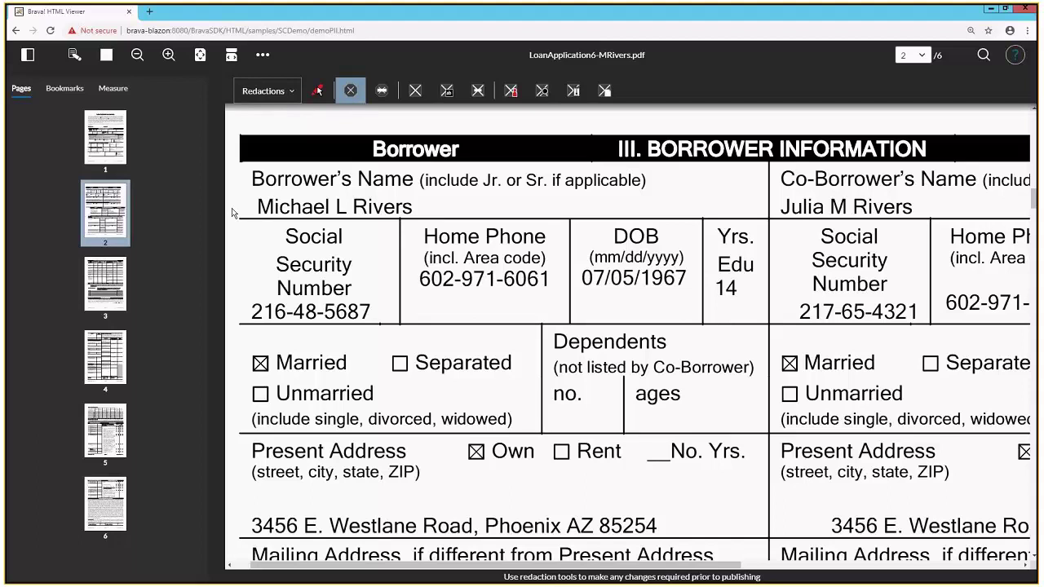
Run Redact Privacy Info with SSN, credit card and email patterns, creating six redactions.
left_click(511, 92)
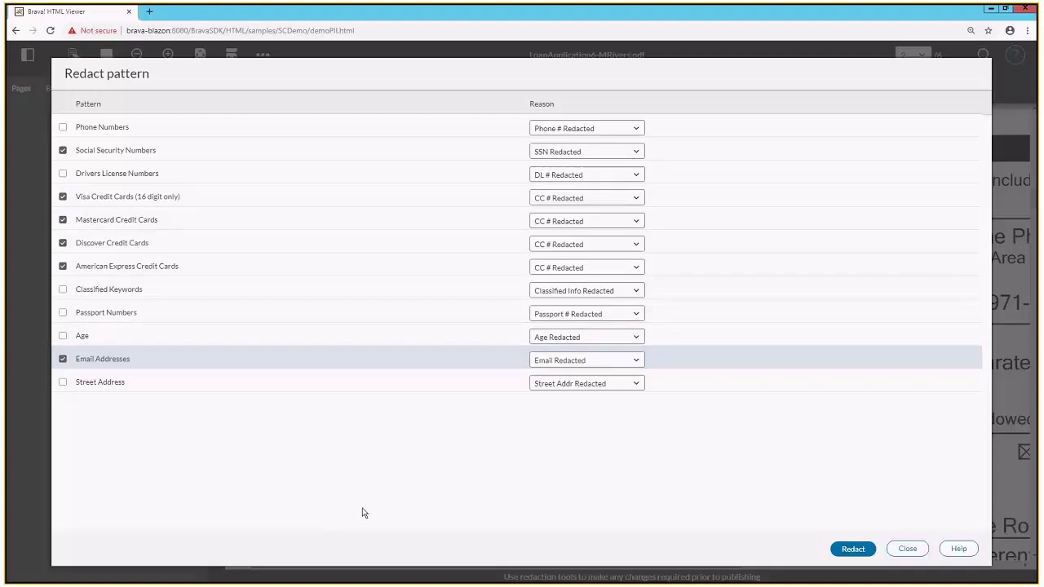
left_click(852, 550)
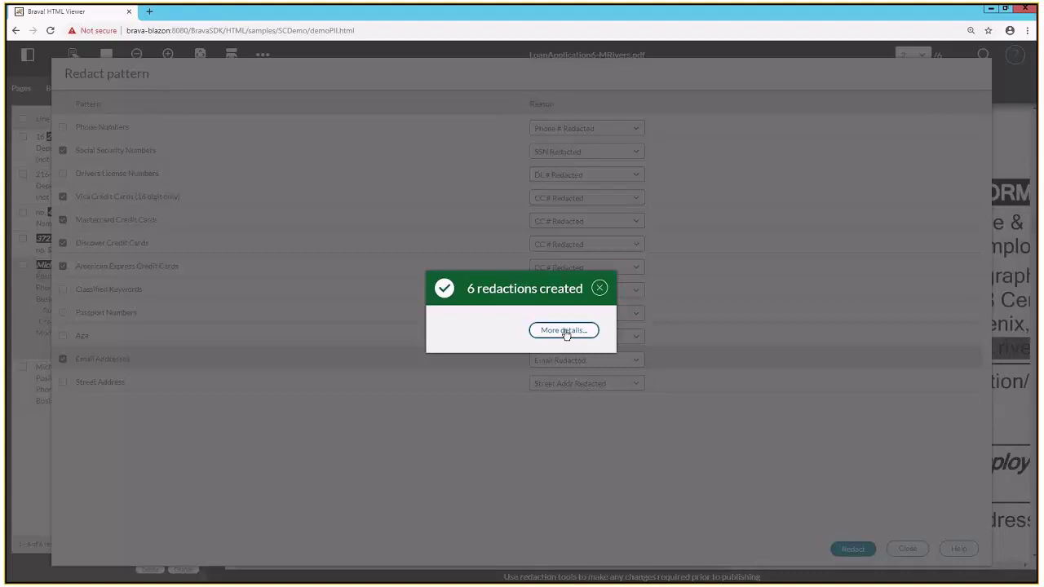
left_click(564, 330)
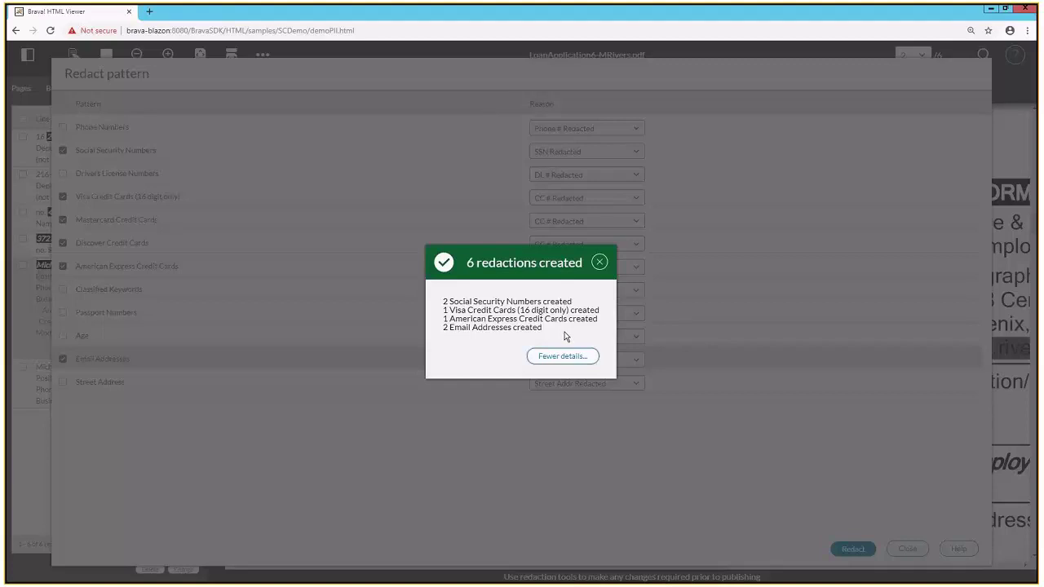
left_click(600, 262)
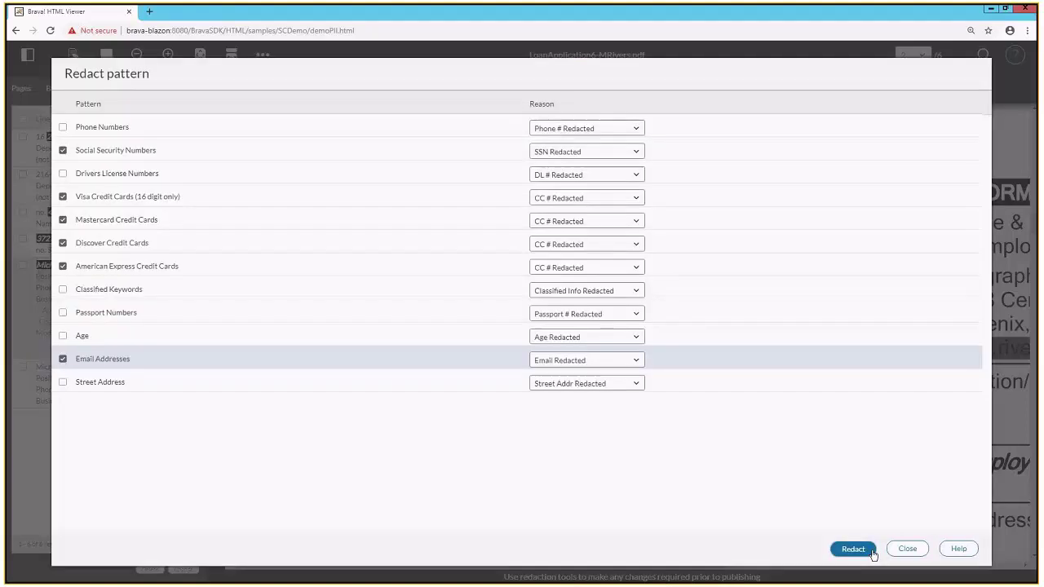
left_click(908, 549)
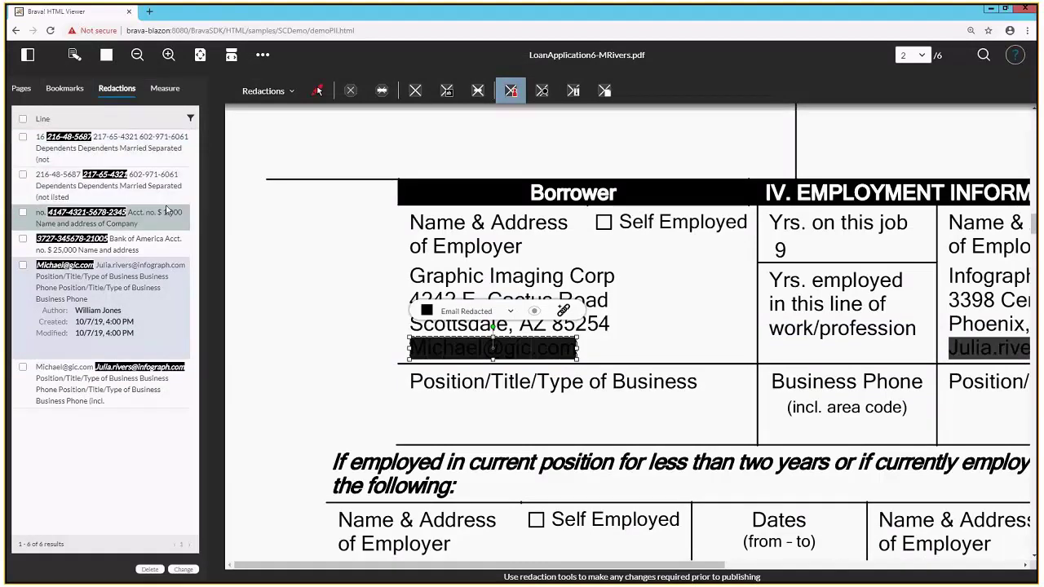
Step through the two SSN, Visa, American Express and email redactions in the Redactions panel.
left_click(68, 138)
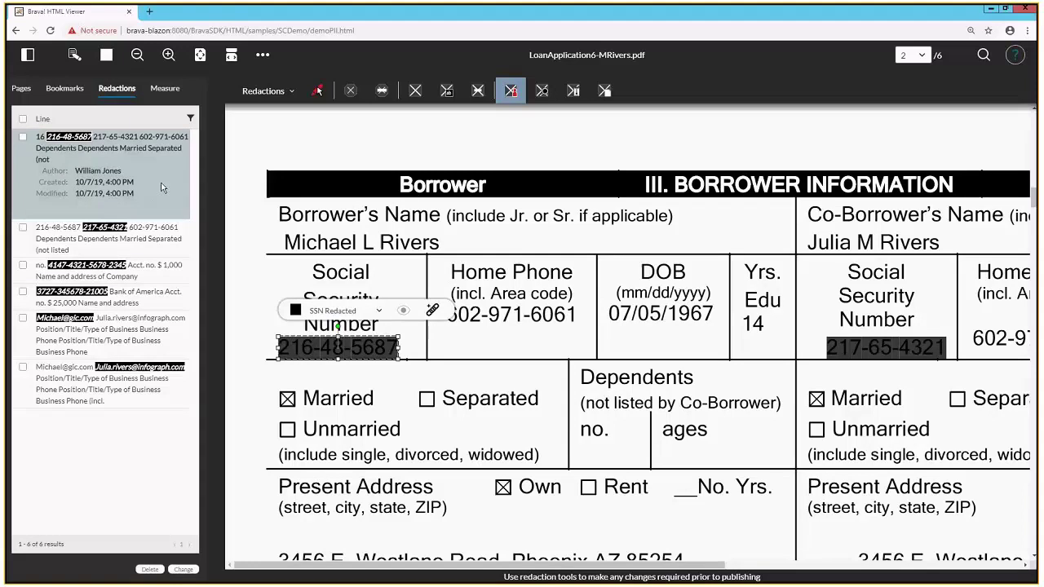
left_click(143, 236)
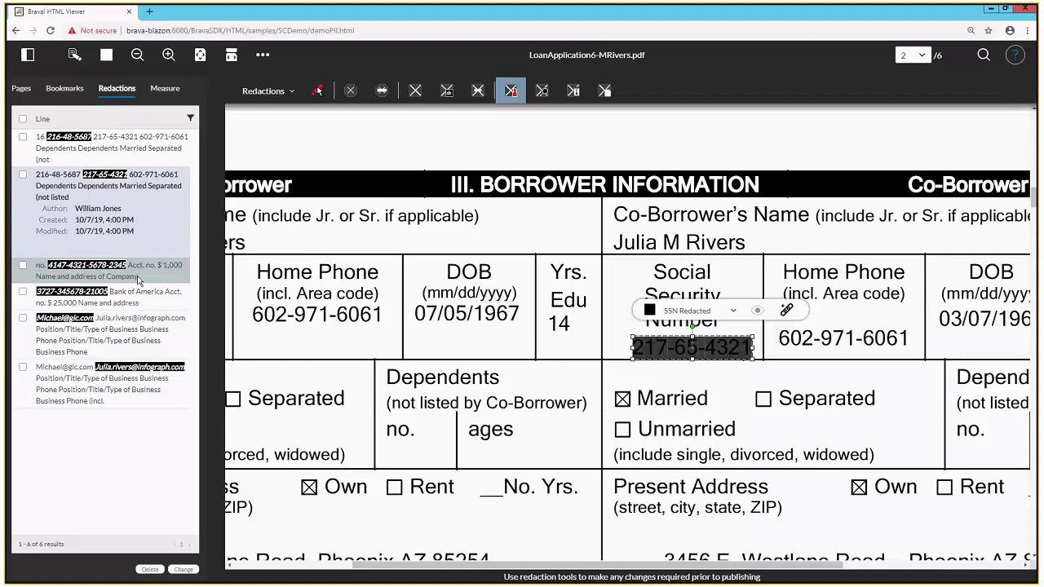
left_click(138, 277)
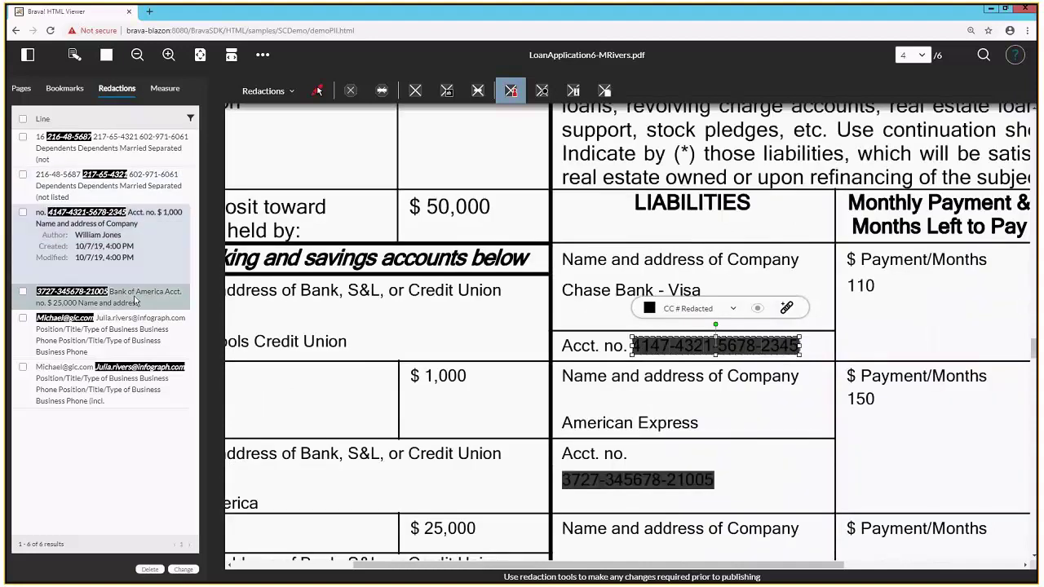
left_click(136, 301)
left_click(118, 336)
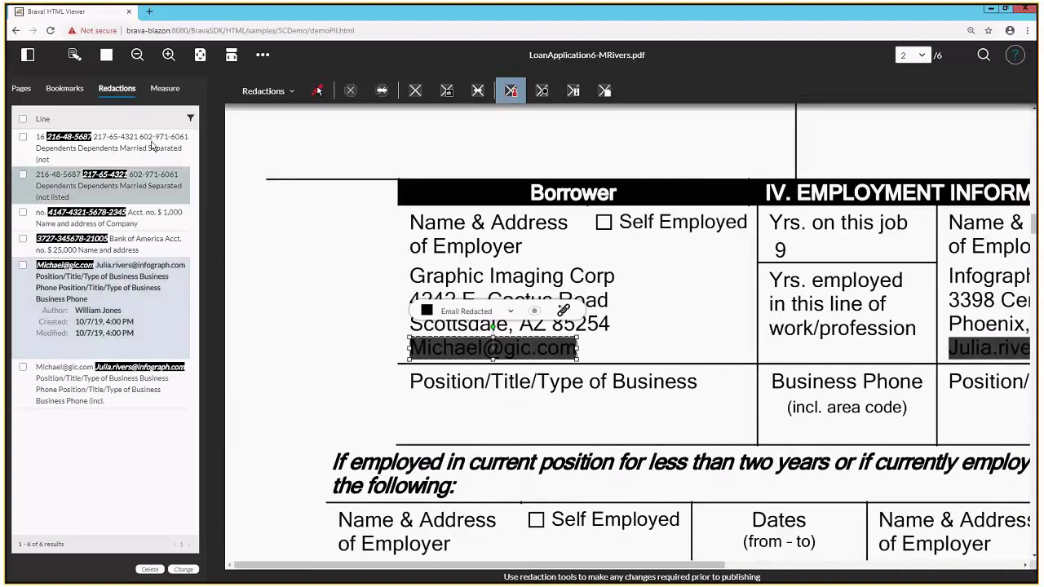
Fit page 2 to the window and return to the page thumbnails, selecting page 4.
left_click(200, 55)
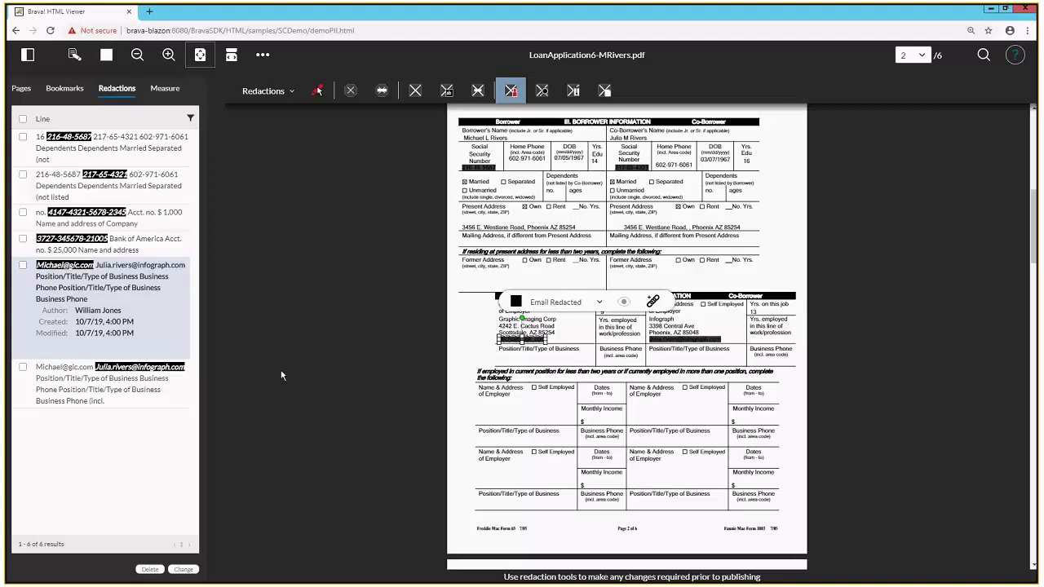
left_click(22, 88)
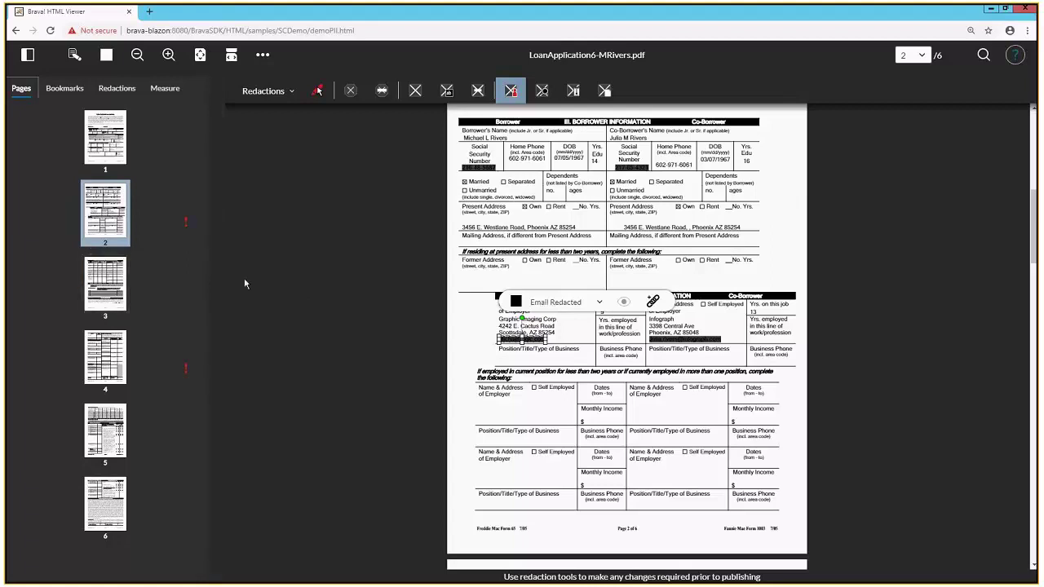
left_click(113, 361)
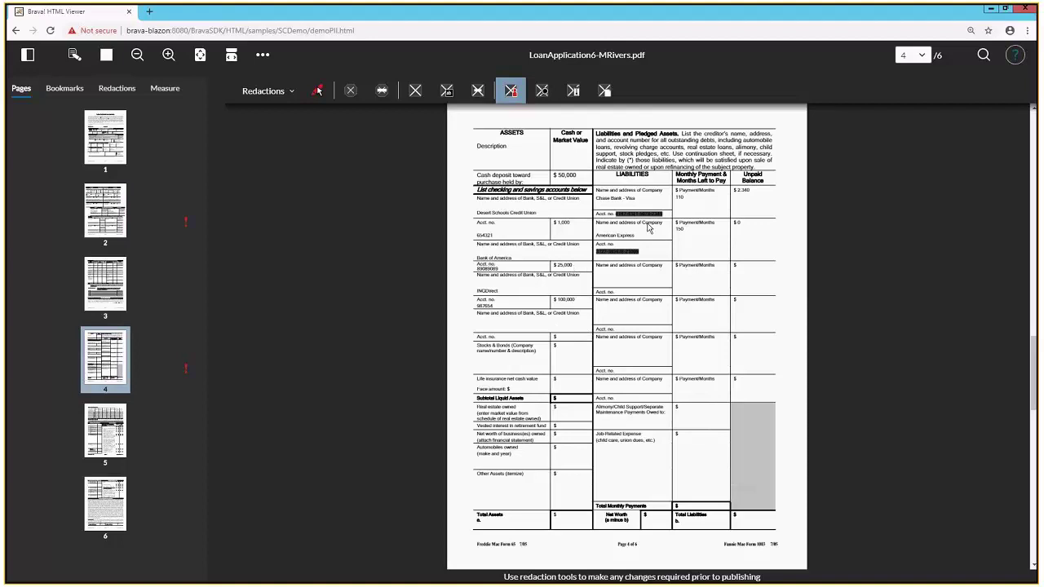
Fit page 4 to width and select the Visa and American Express account redactions to verify them.
left_click(232, 54)
scroll(646, 296, "up", 2)
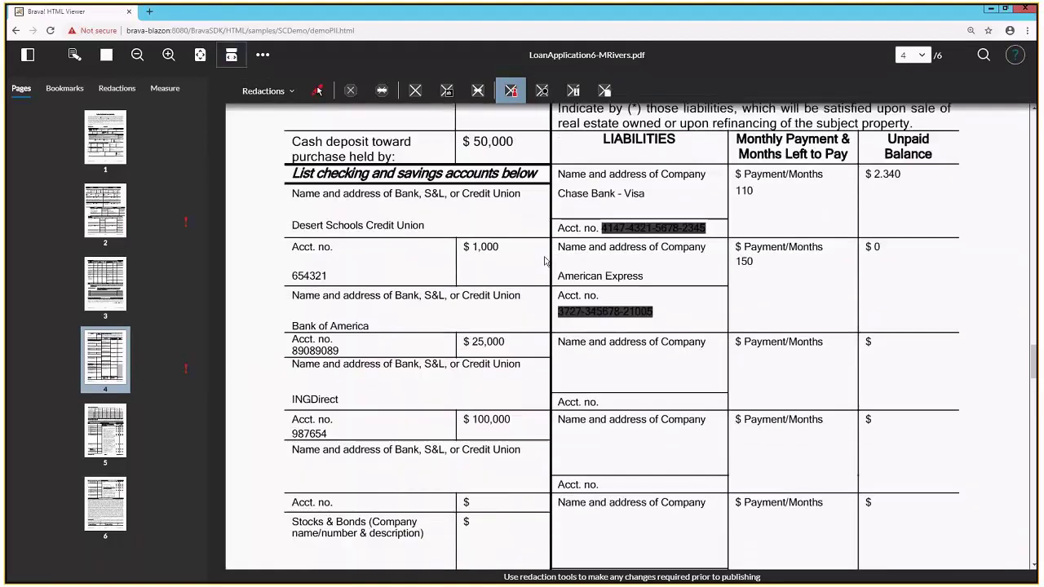
scroll(647, 296, "up", 1)
left_click(317, 91)
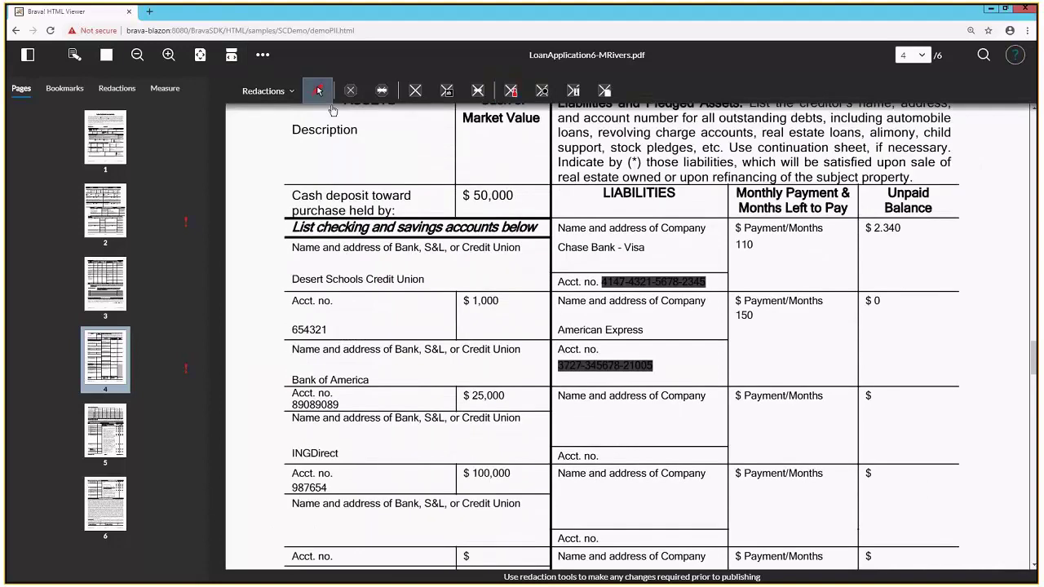
left_click(621, 281)
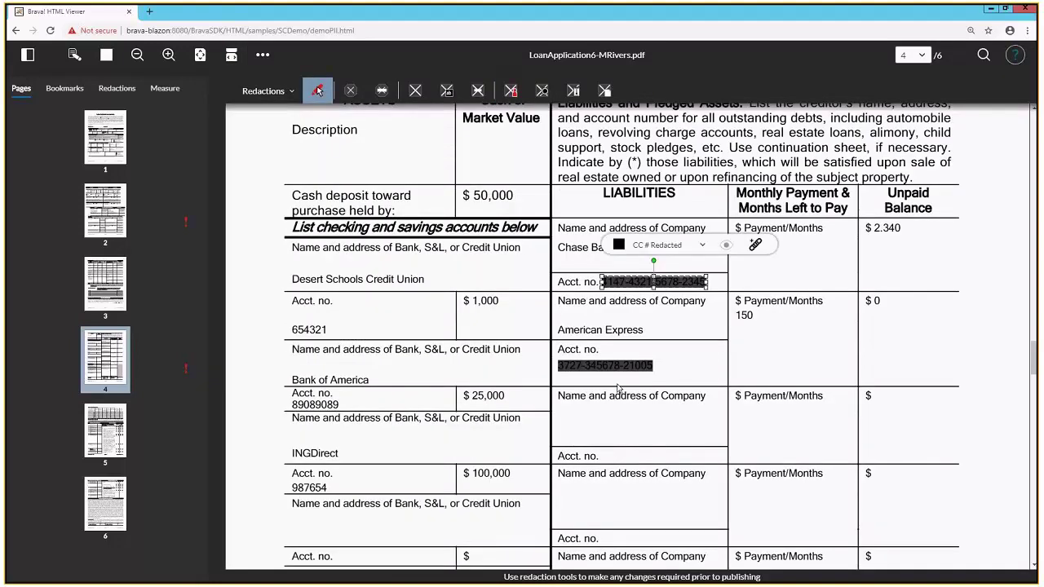
left_click(587, 367)
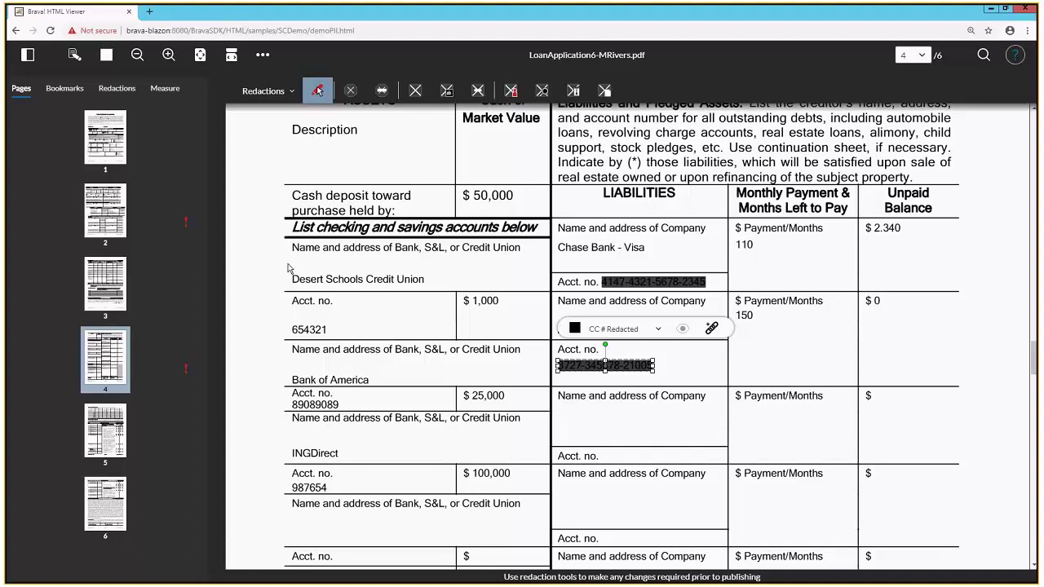
Redact page 4's checking and savings accounts block with reason PII.
key("Escape")
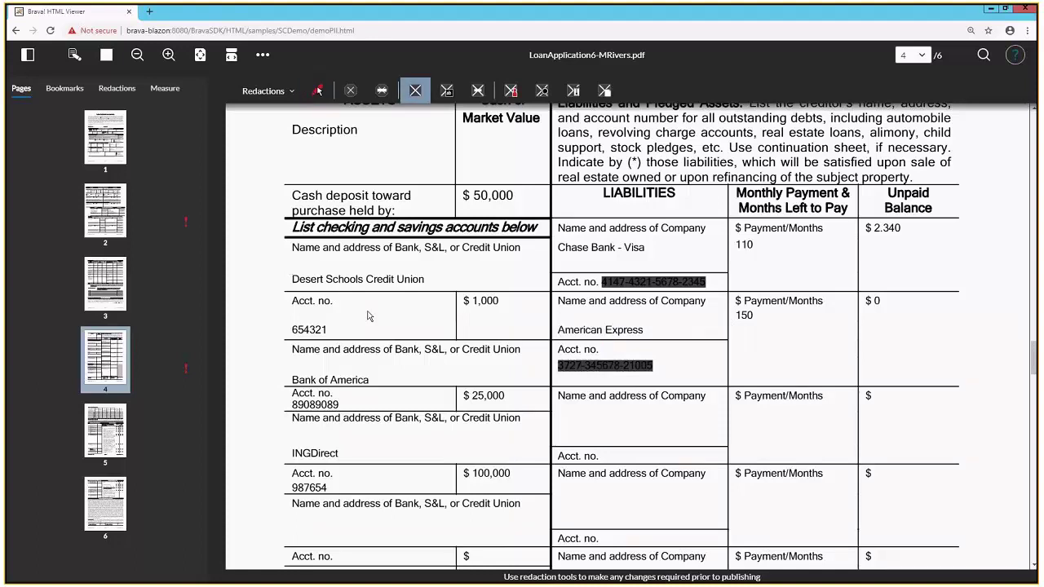
left_click_drag(286, 271, 539, 493)
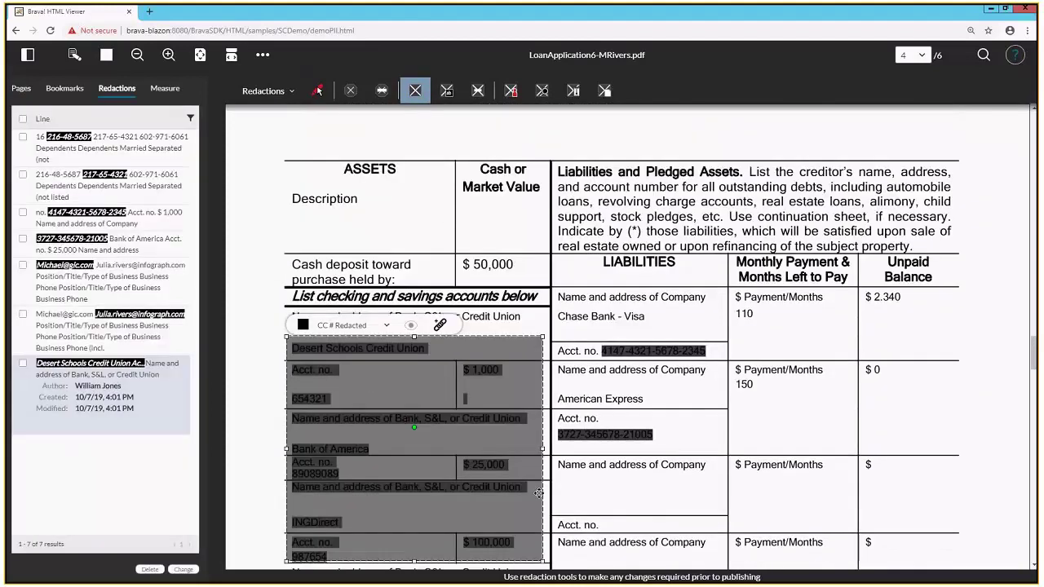
left_click(385, 326)
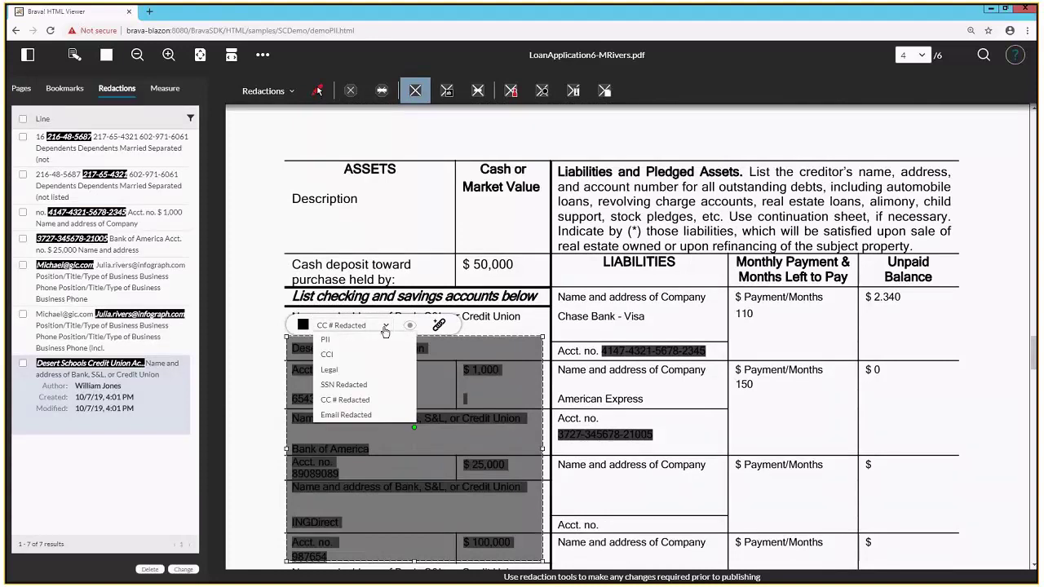
left_click(327, 341)
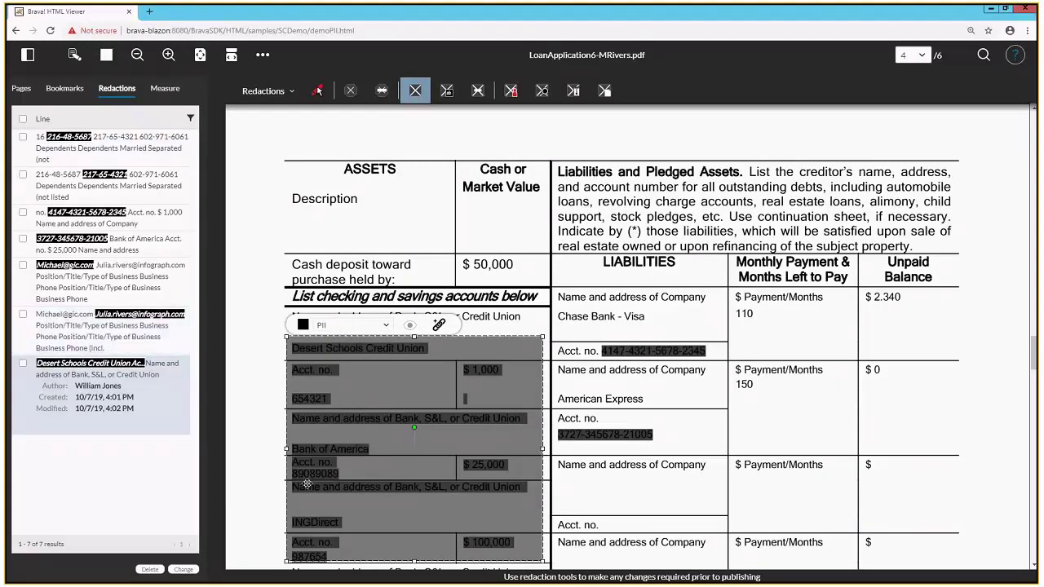
left_click(20, 89)
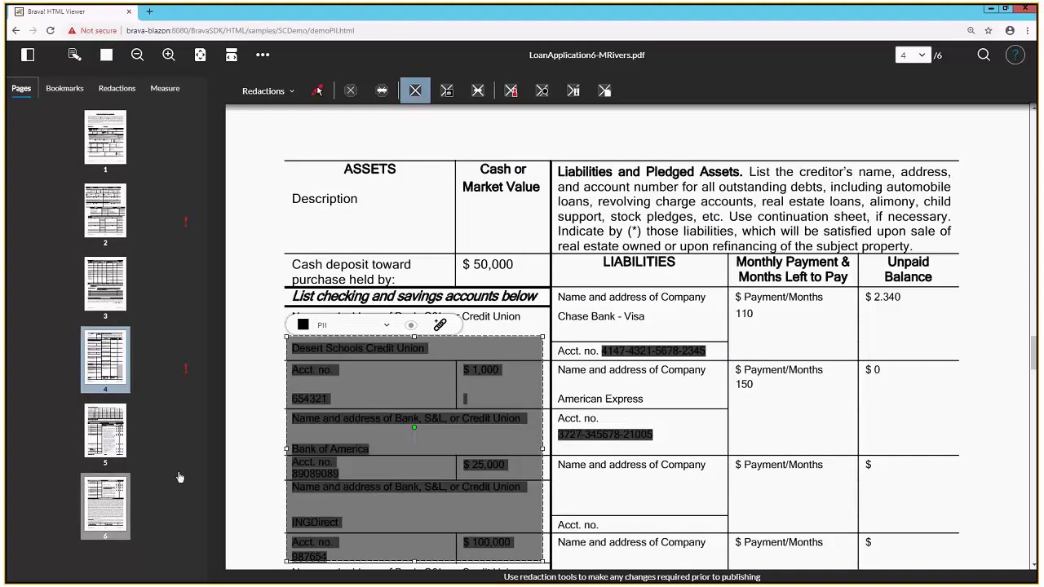
On page 6, draw Redact Area boxes over the borrower's and co-borrower's signatures.
left_click(100, 513)
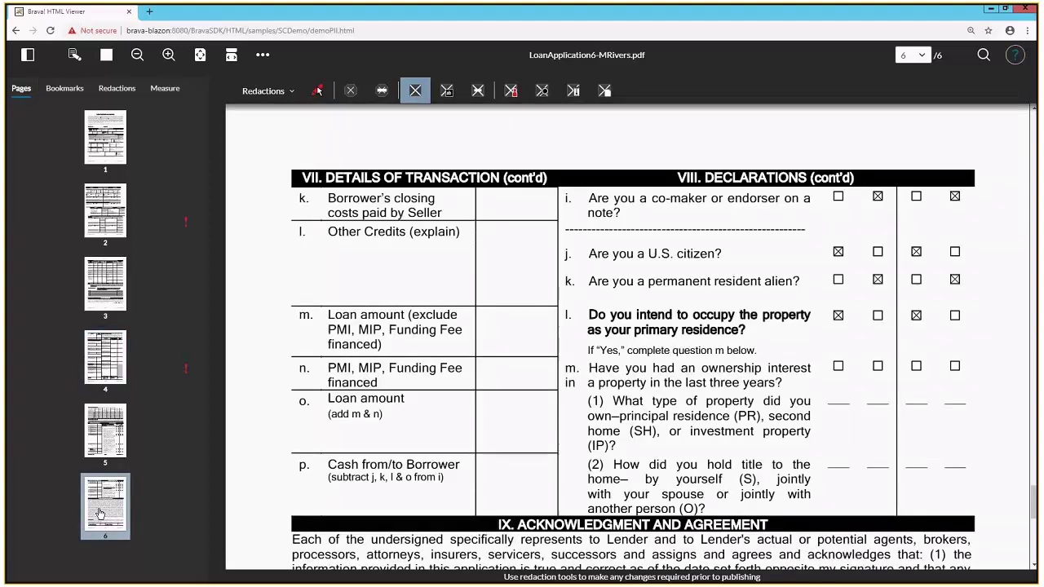
scroll(489, 319, "down", 2)
scroll(489, 317, "down", 5)
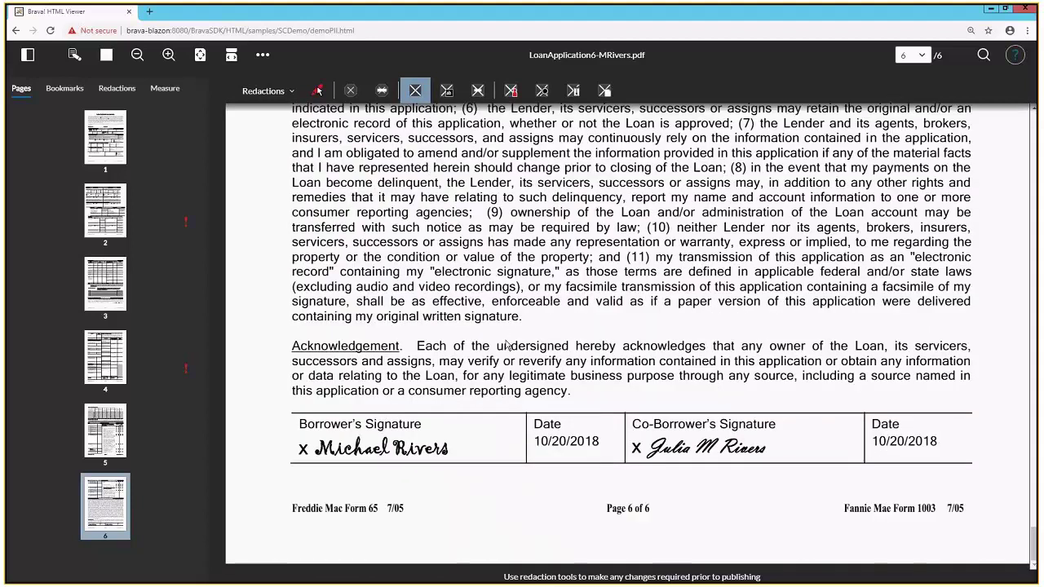
left_click(415, 91)
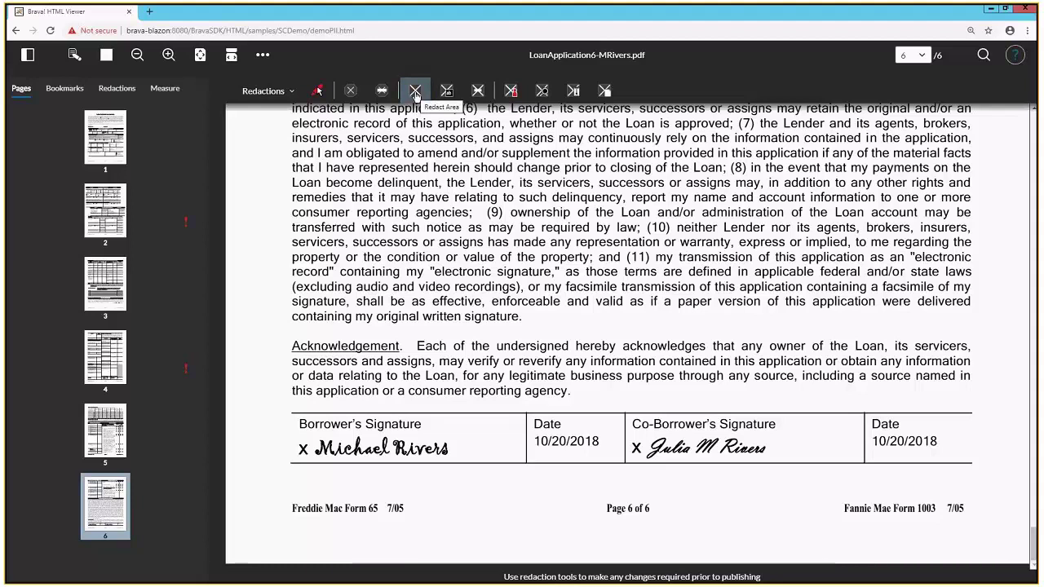
left_click(414, 91)
mouse_move(309, 432)
left_mouse_down()
mouse_move(335, 450)
mouse_move(392, 462)
left_mouse_up()
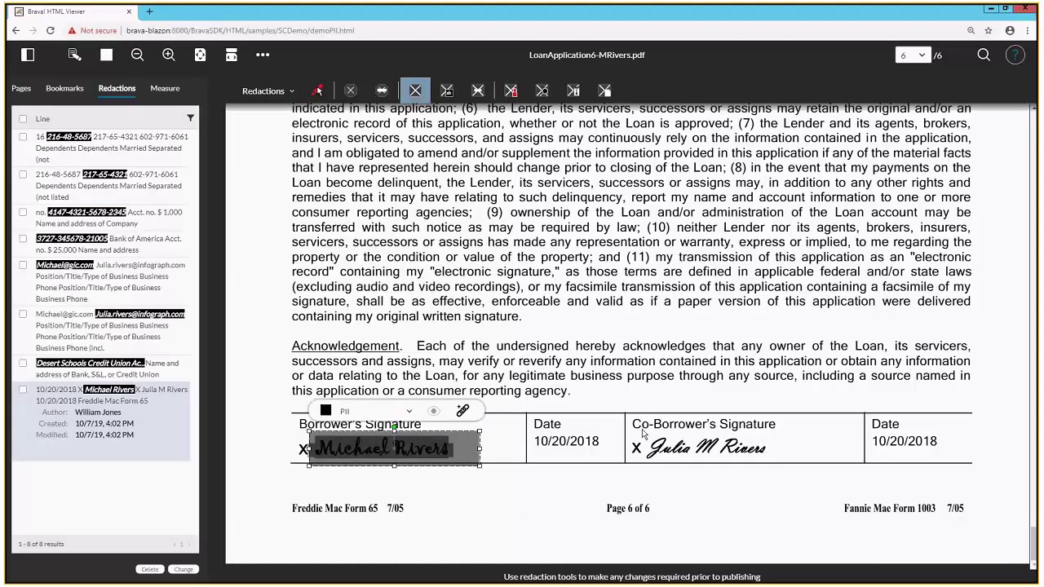
left_click_drag(642, 432, 786, 466)
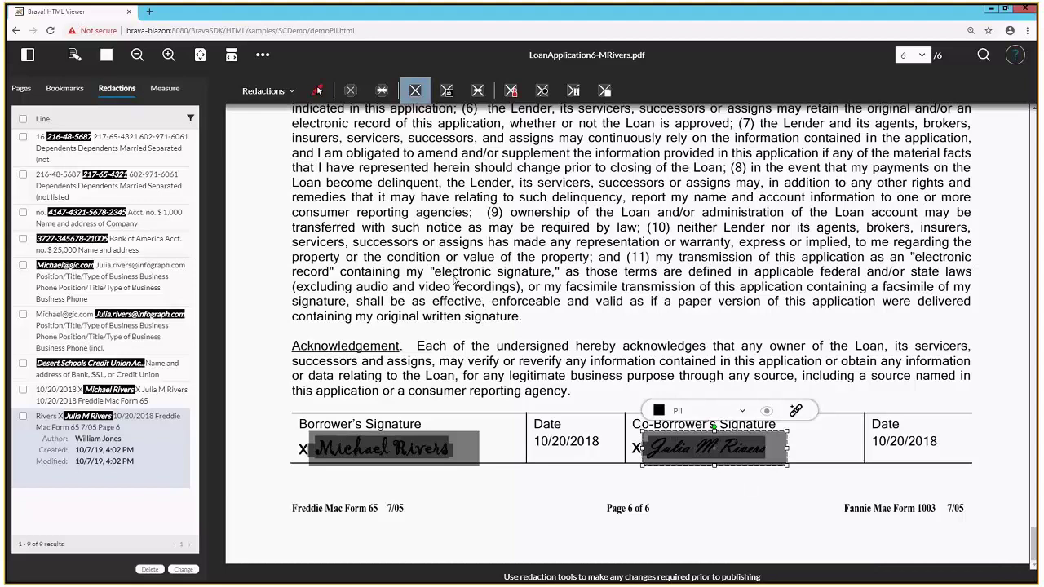
Save the markup as a new markup named with the reviewer's name plus 'redactions'.
left_click(74, 55)
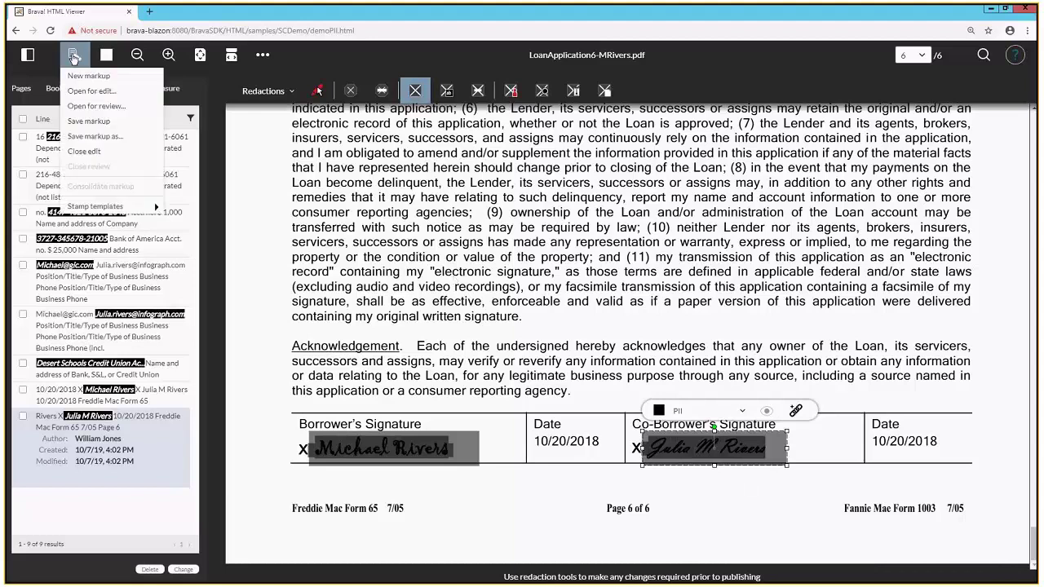
left_click(88, 137)
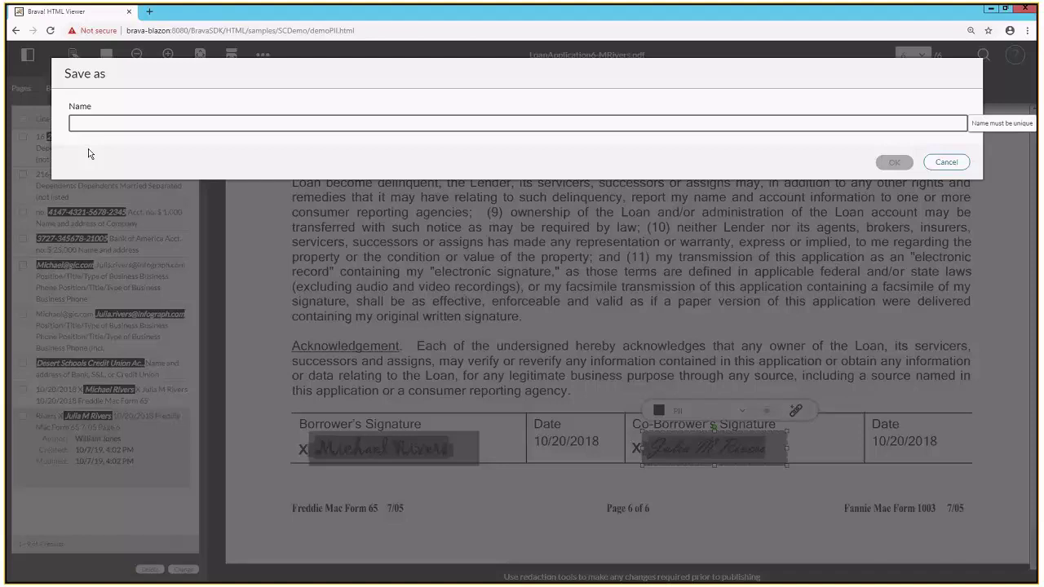
type("Dave's redactions")
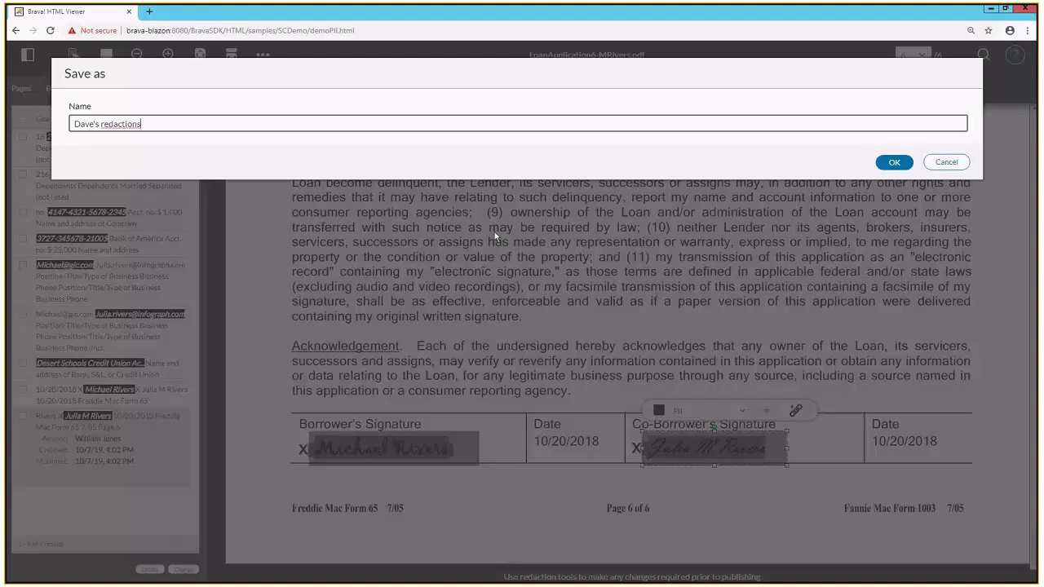
left_click(894, 163)
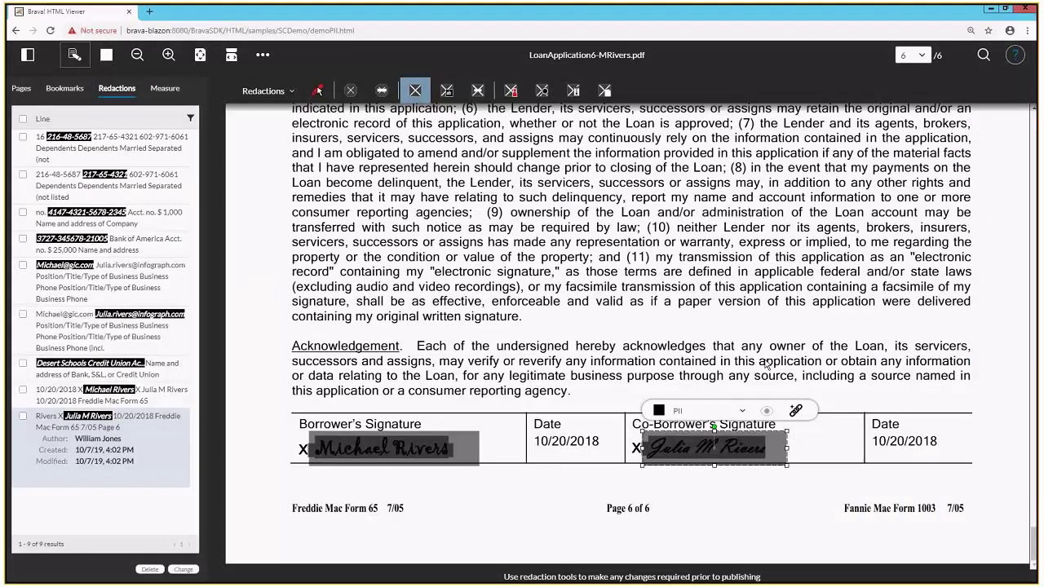
left_click(263, 55)
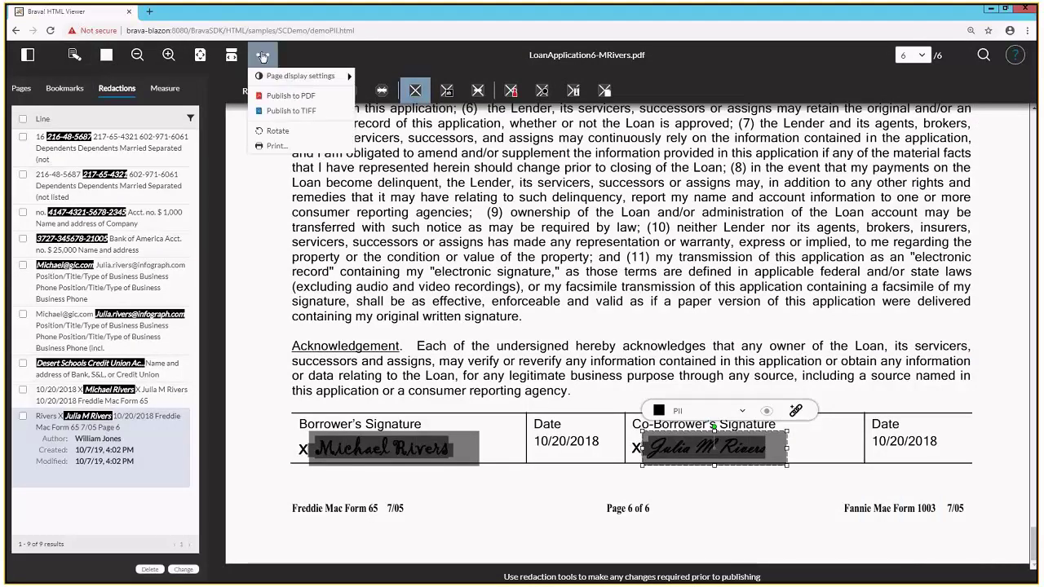
Publish to PDF with markups burned in and redactions finalized, then open the exported file.
left_click(281, 97)
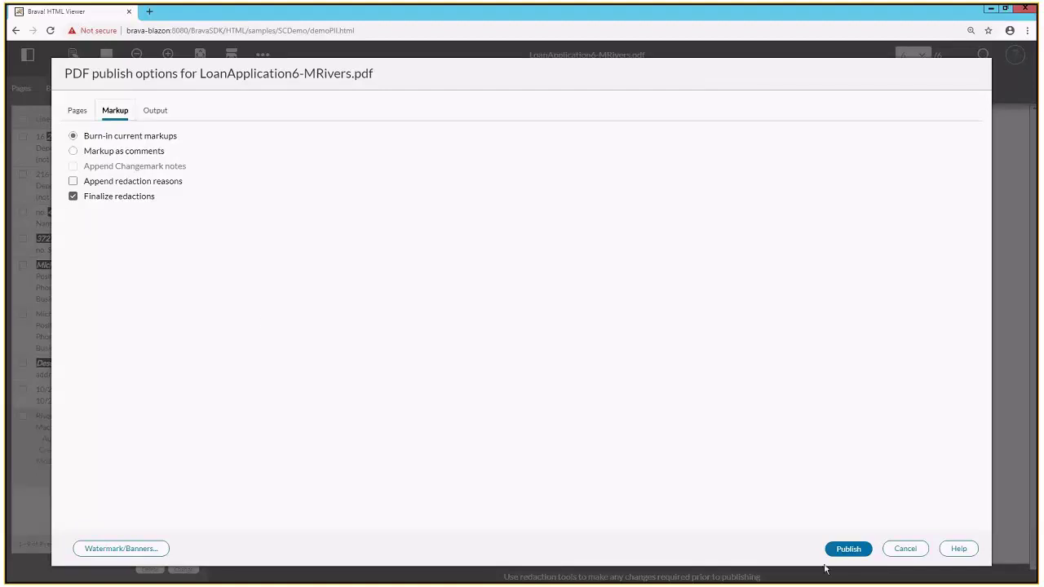
left_click(848, 549)
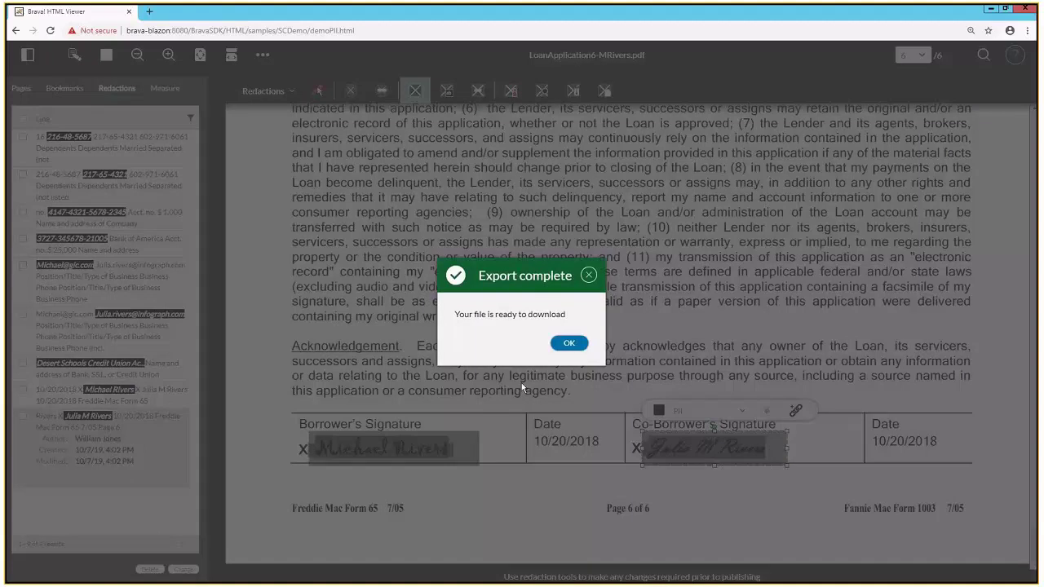
left_click(568, 344)
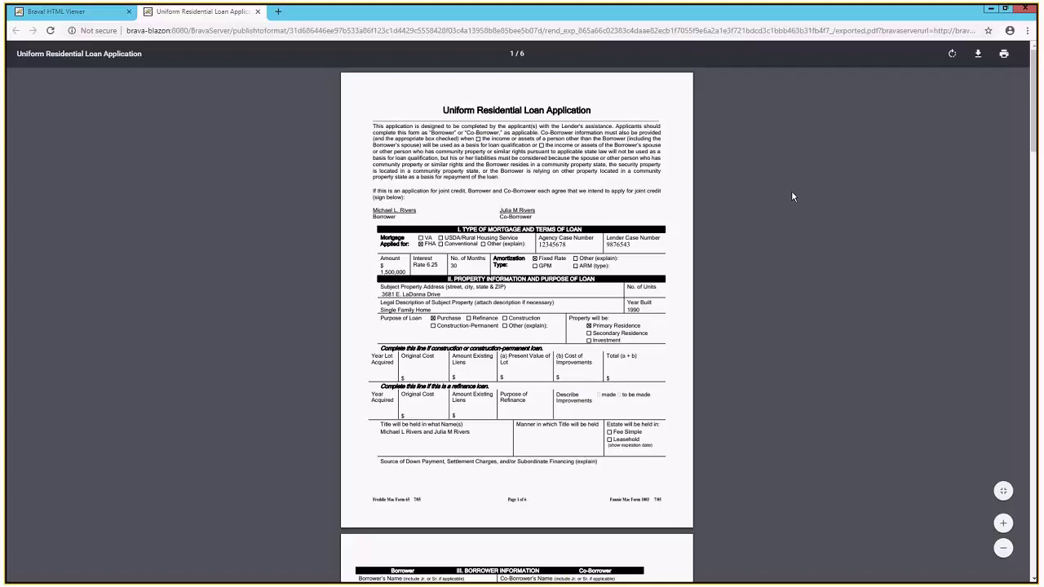
Zoom into page 2's Employment Information and search the PDF, confirming SSNs and emails are redacted.
scroll(791, 190, "down", 4)
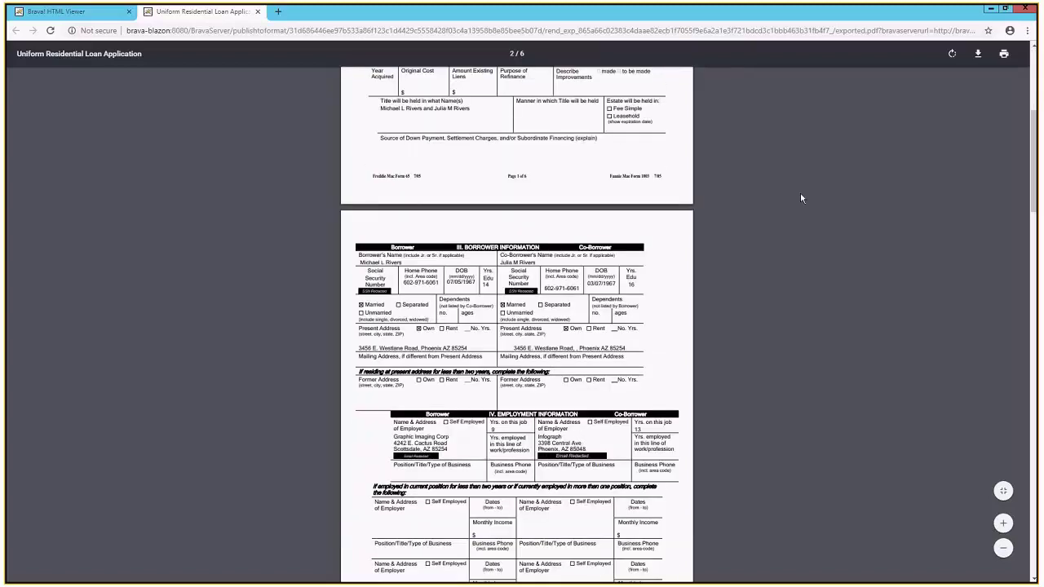
scroll(799, 208, "down", 1)
left_click(1003, 523)
left_click(1004, 524)
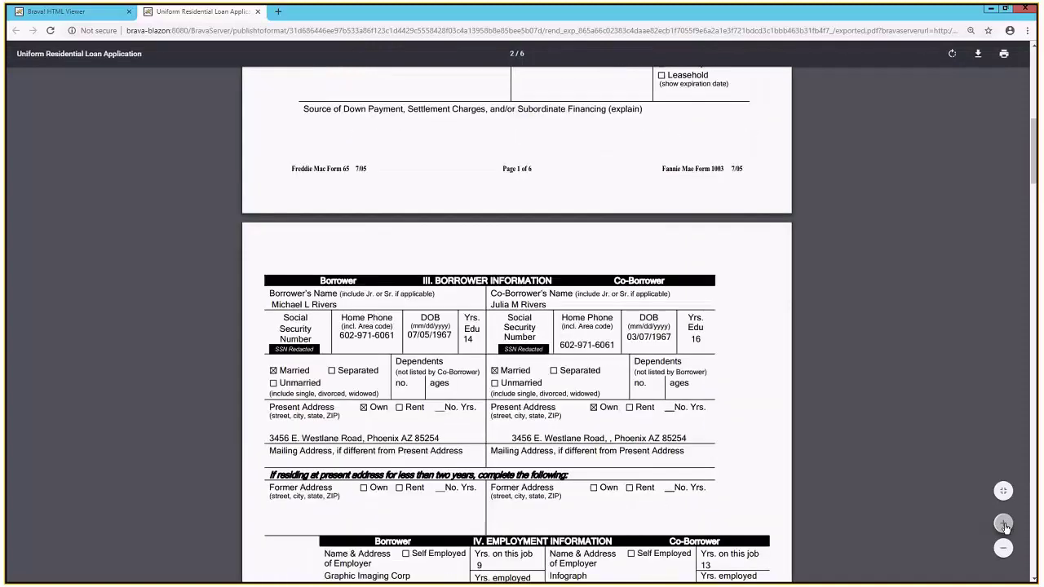
left_click(1004, 523)
scroll(934, 352, "down", 3)
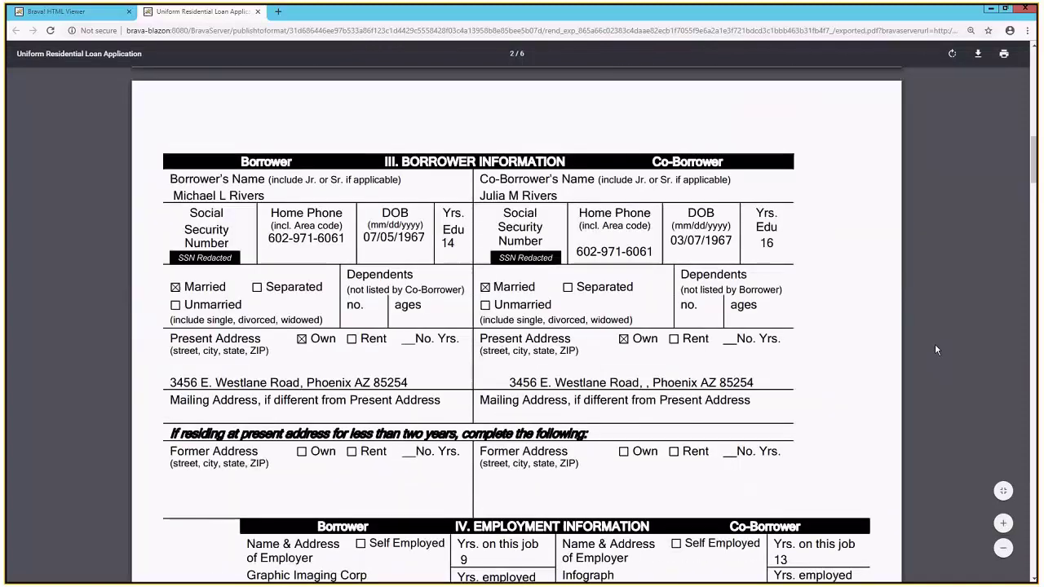
scroll(936, 349, "down", 2)
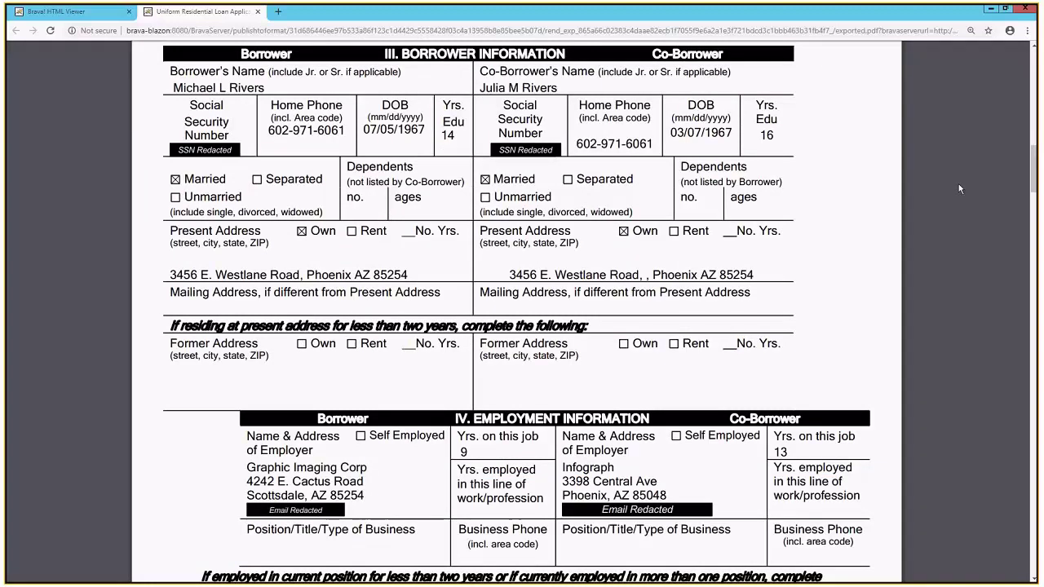
scroll(958, 188, "down", 5)
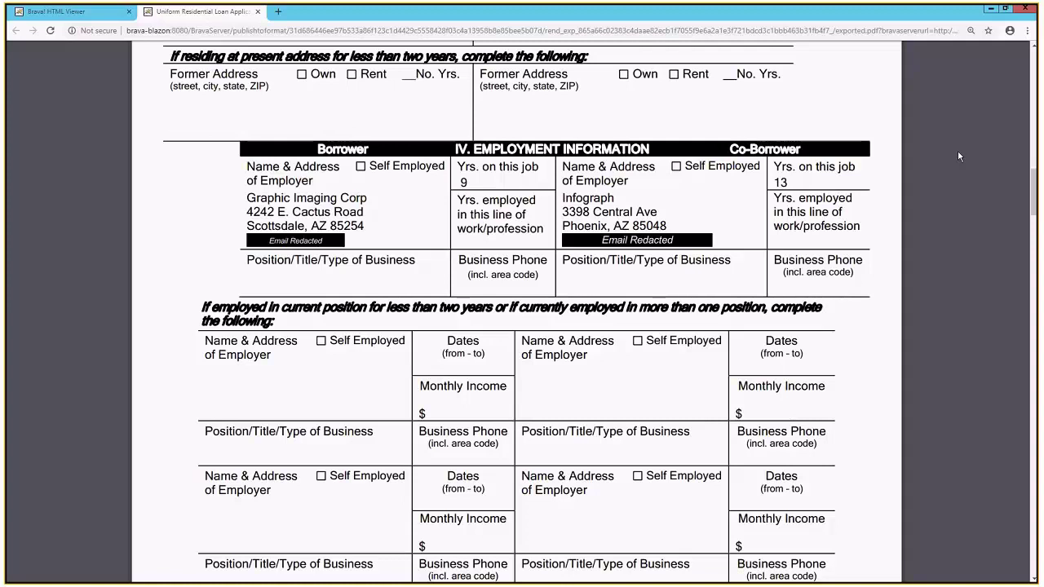
key("ctrl+f")
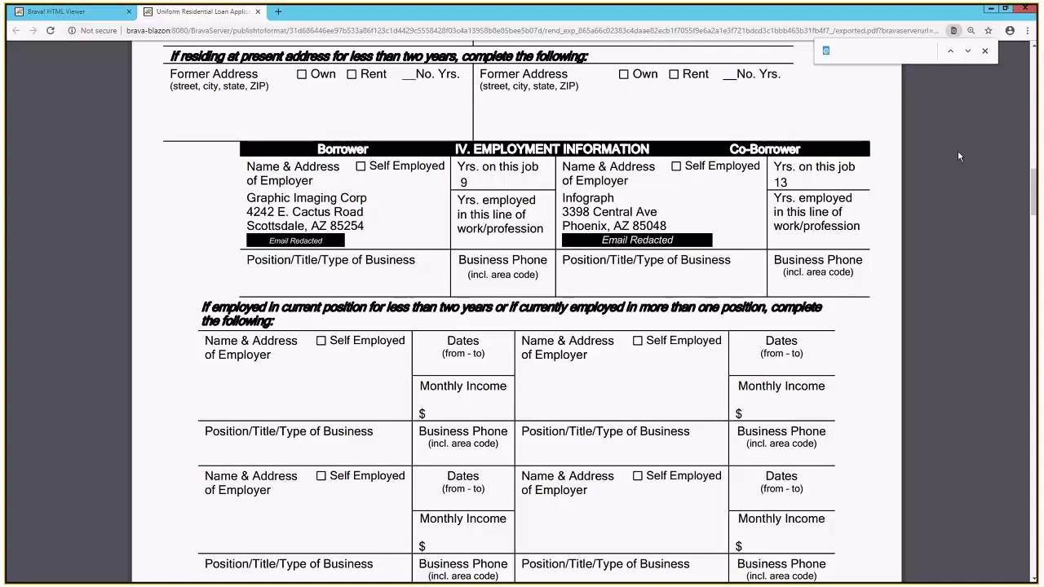
left_click(969, 51)
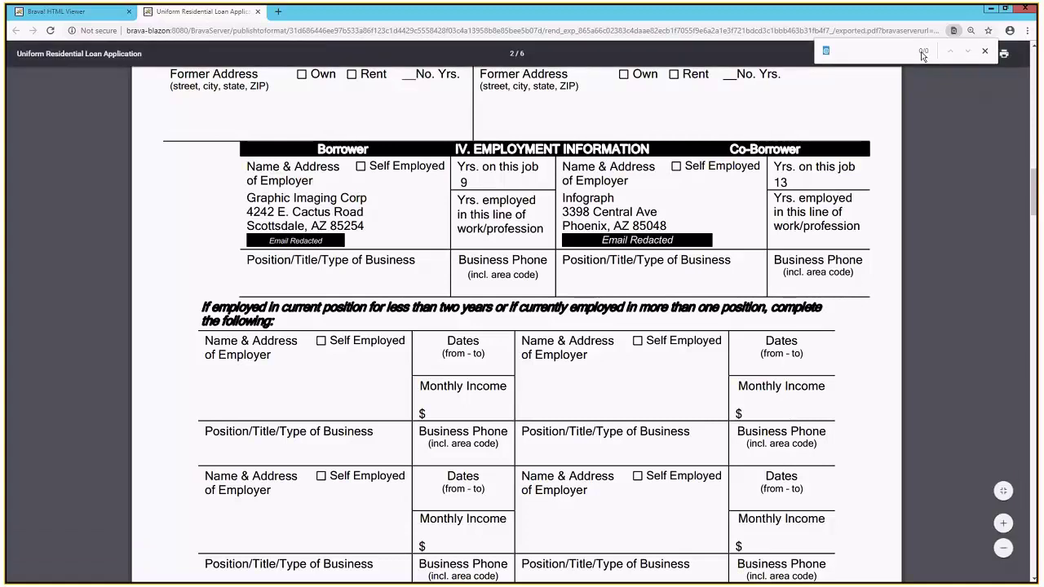